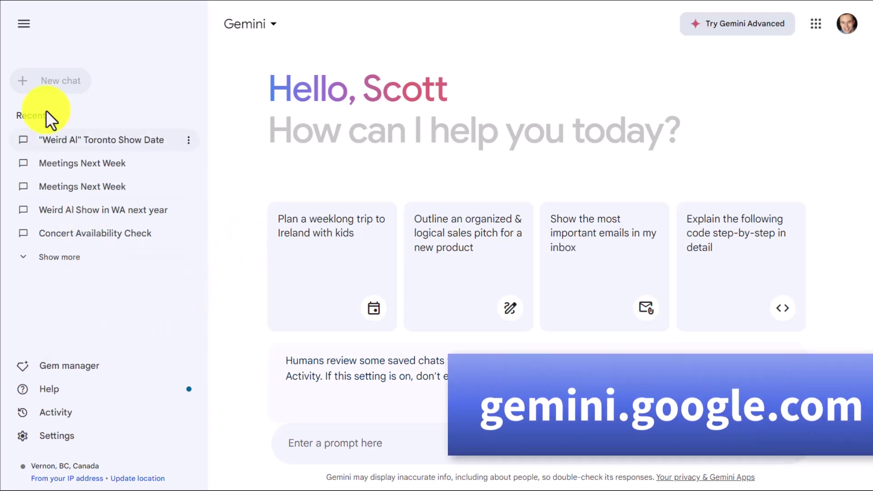
pyautogui.click(23, 24)
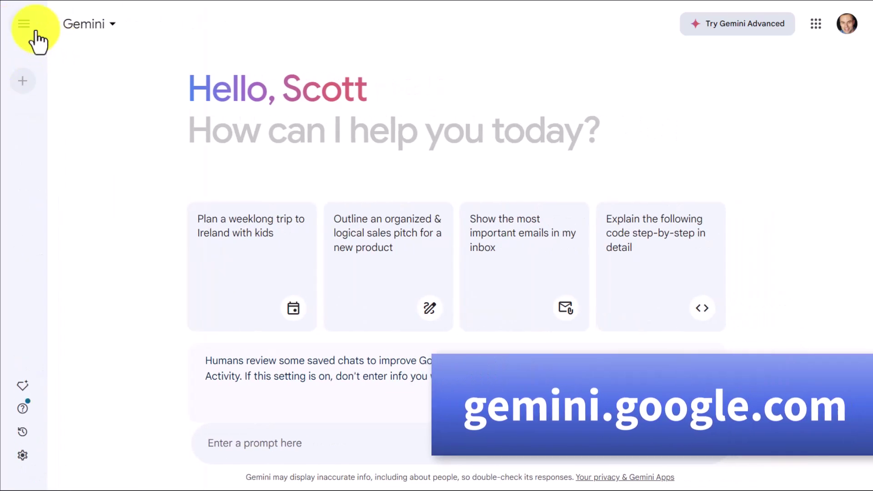
pyautogui.click(23, 25)
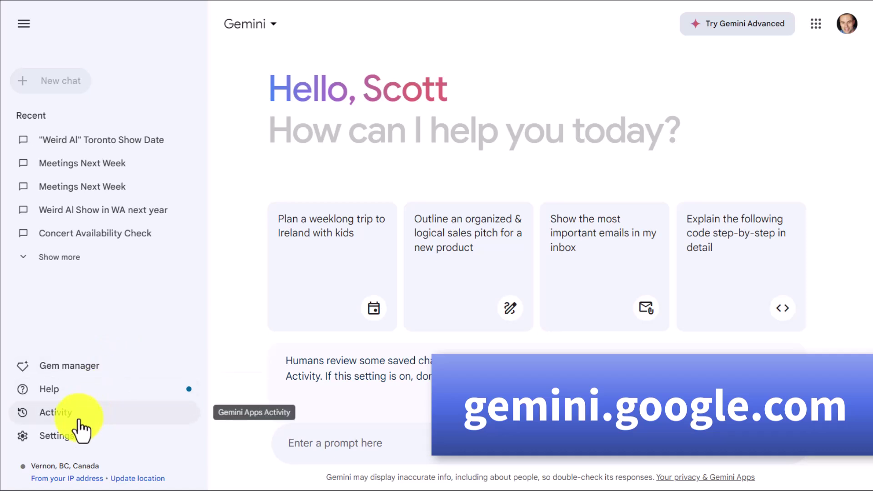
pyautogui.click(54, 438)
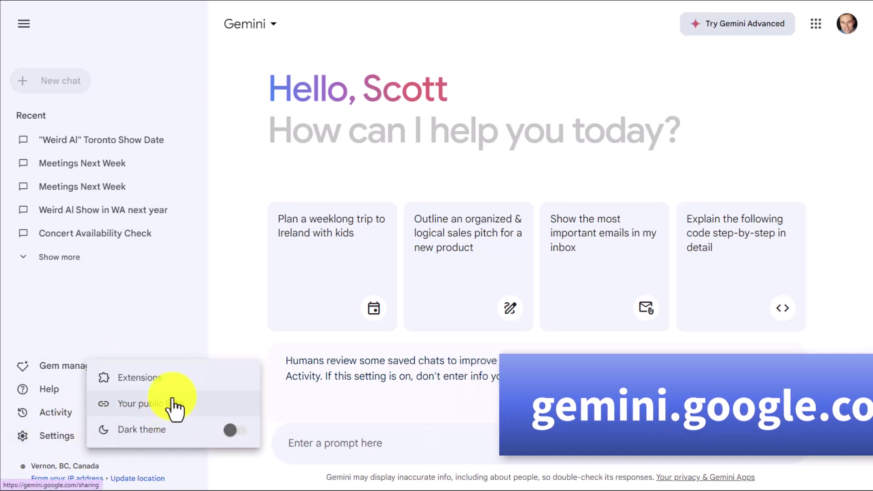
pyautogui.click(150, 379)
pyautogui.scroll(-3, 231, 320)
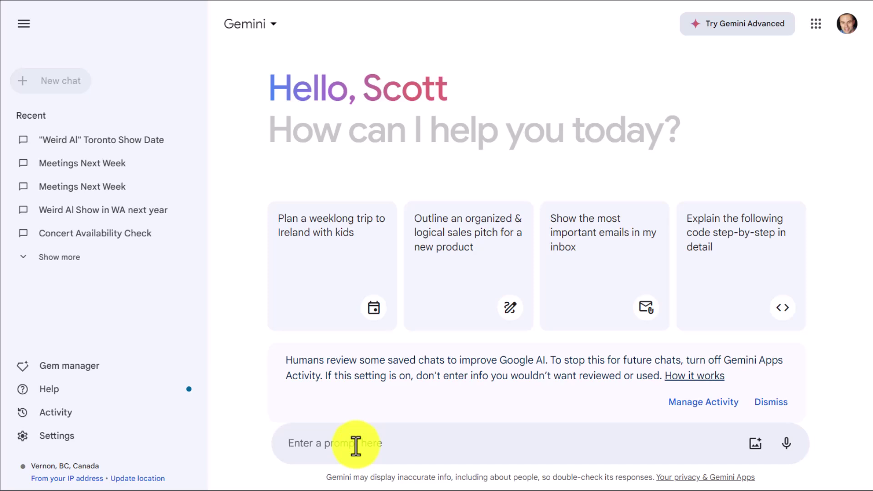
pyautogui.write('@')
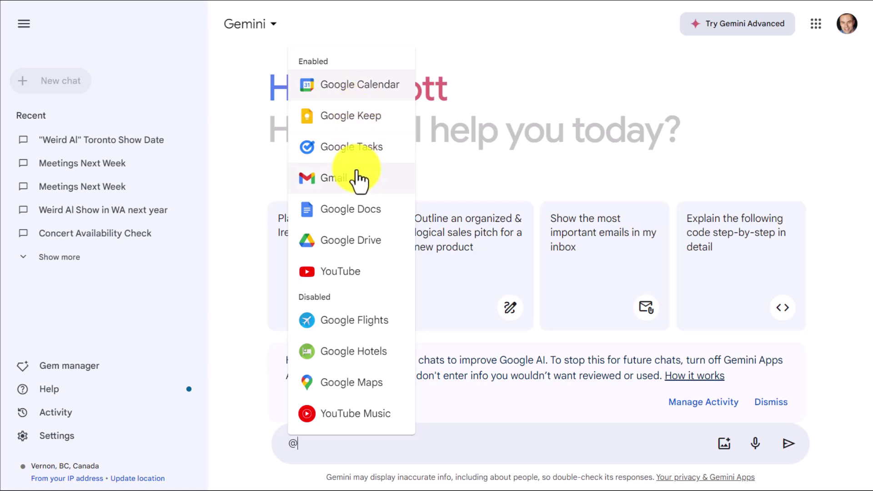
pyautogui.click(348, 91)
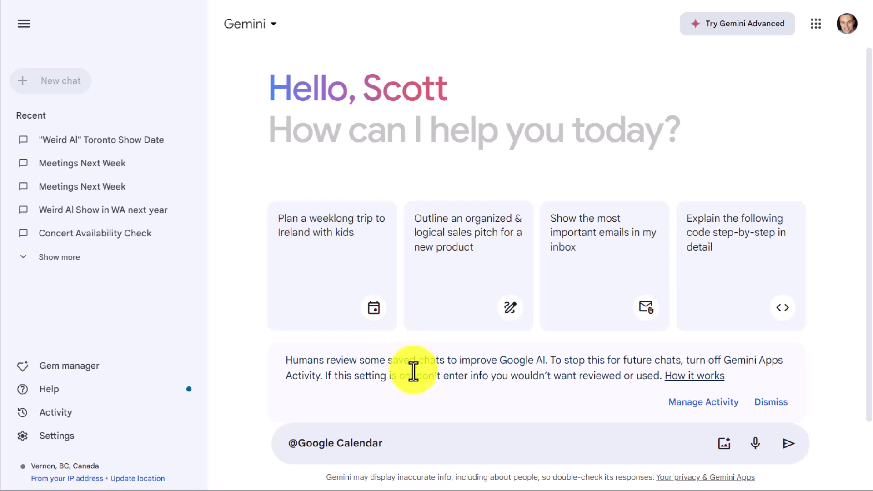
pyautogui.press('BackSpace')
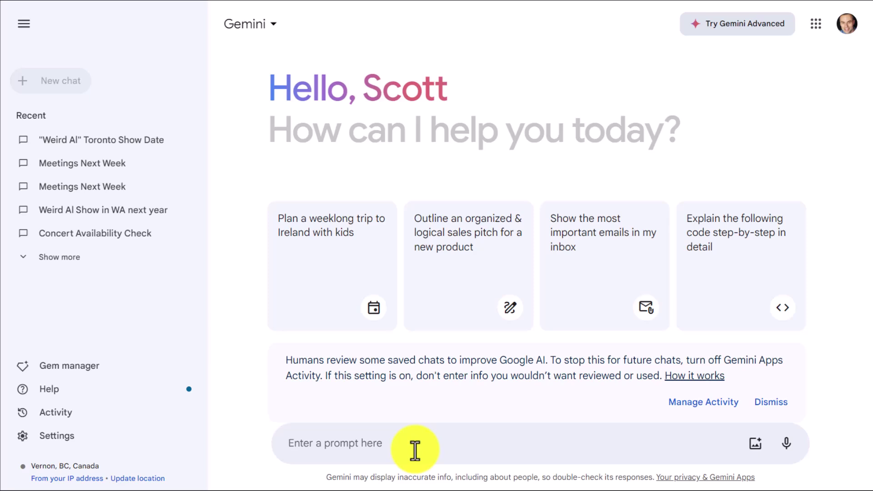
# - Ask Gemini how many meetings you have next week and review the 7 listed events
pyautogui.write('How many meetings do i have next w3e')
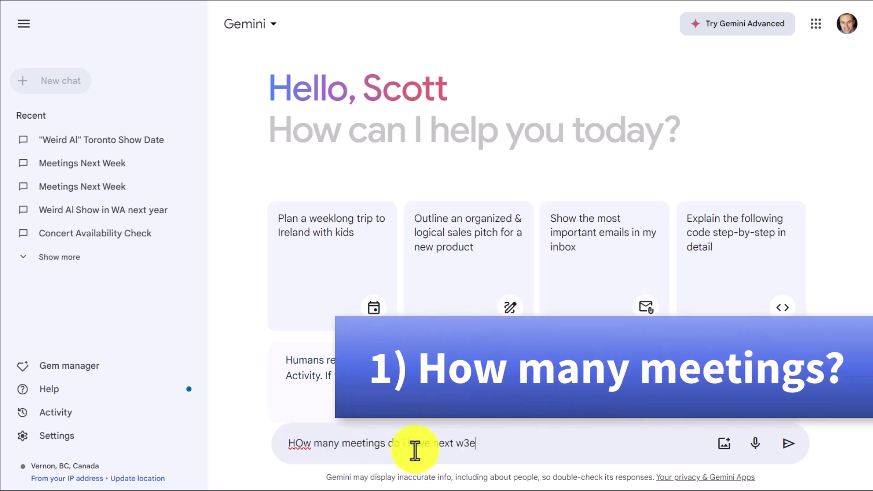
pyautogui.write('tings do i have next week')
pyautogui.press('Return')
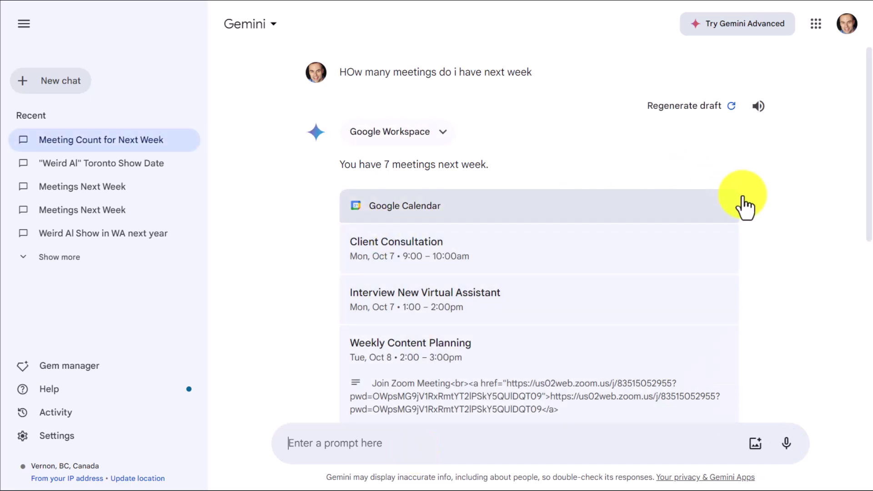
pyautogui.scroll(-2, 751, 198)
pyautogui.scroll(1, 751, 198)
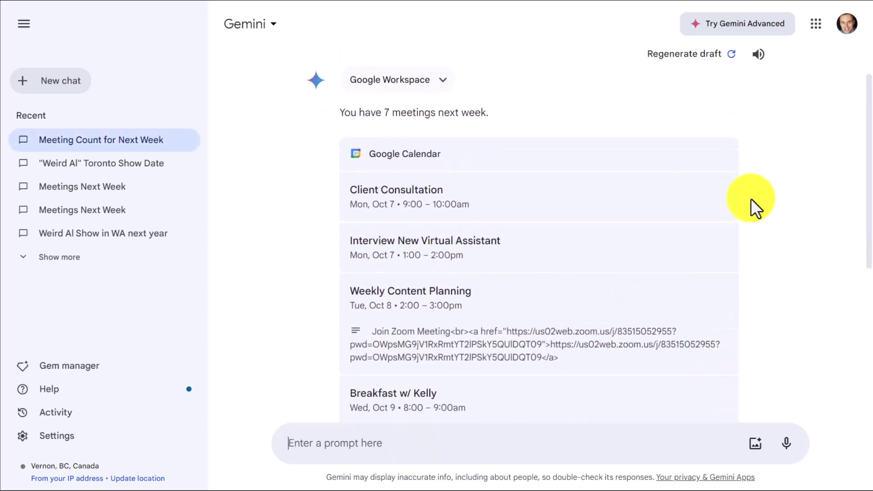
pyautogui.scroll(3, 751, 199)
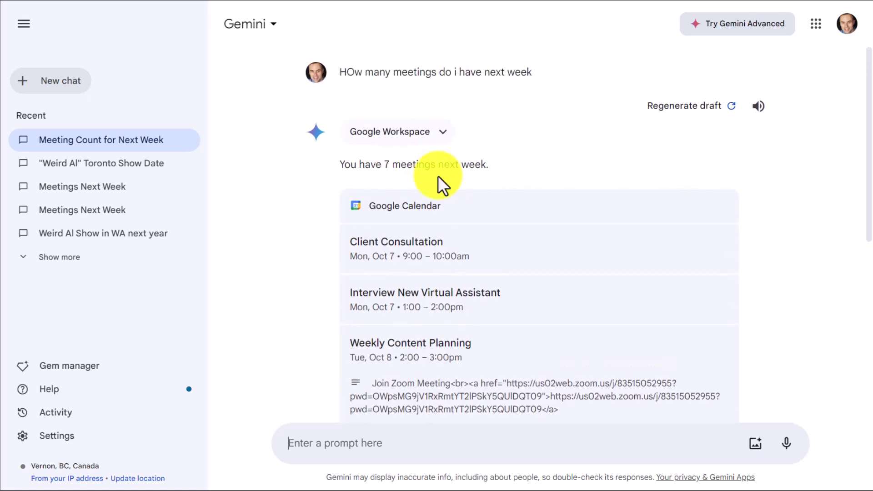
pyautogui.scroll(-3, 517, 189)
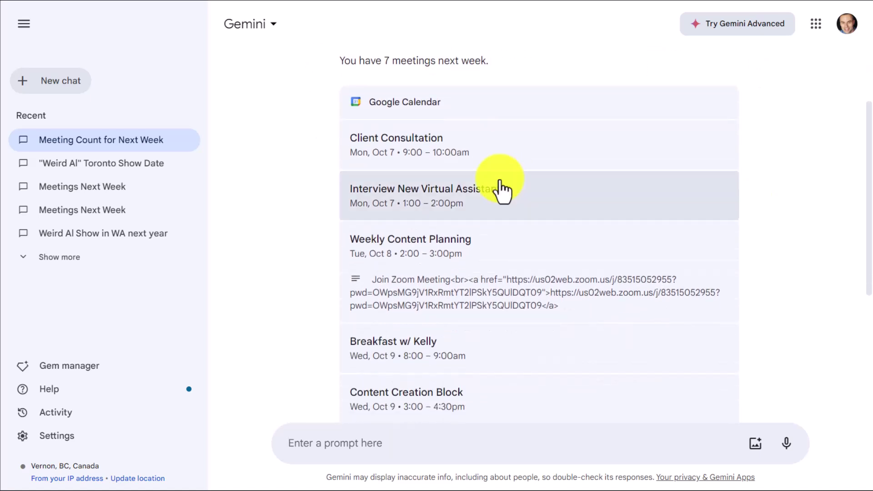
pyautogui.scroll(-3, 510, 215)
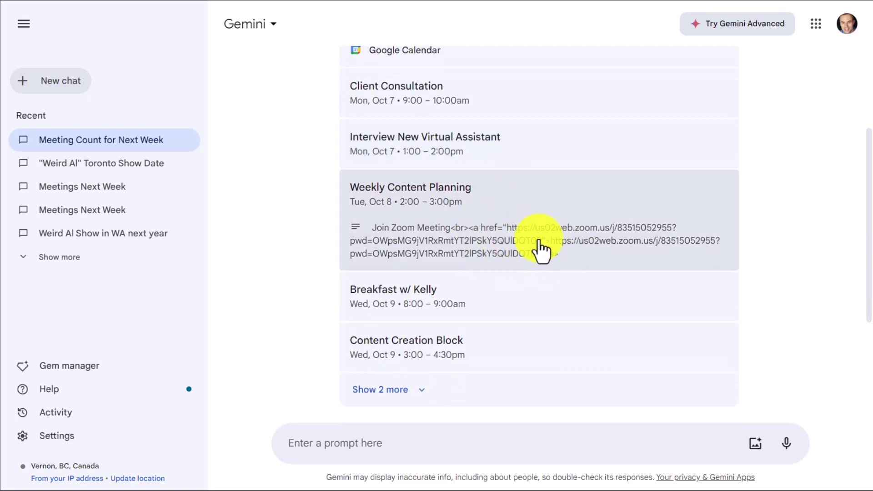
pyautogui.scroll(-1, 530, 248)
pyautogui.scroll(2, 523, 236)
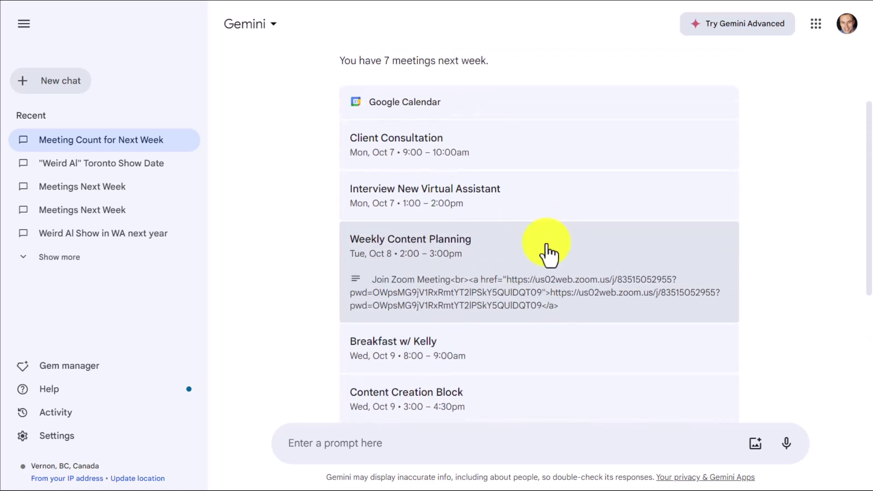
pyautogui.scroll(-1, 541, 263)
pyautogui.scroll(1, 521, 255)
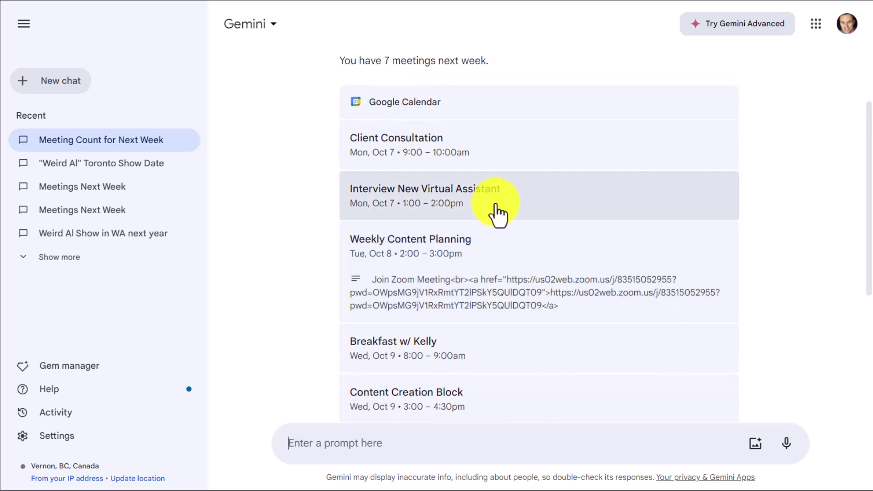
pyautogui.scroll(-2, 499, 213)
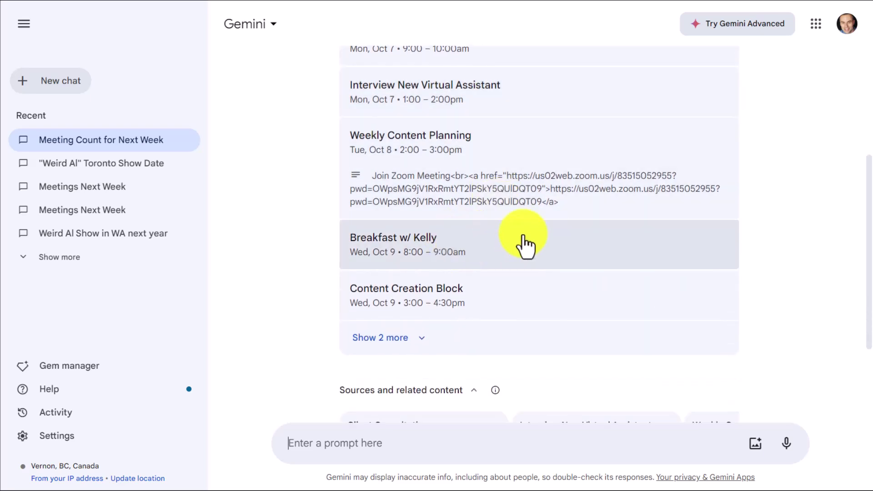
pyautogui.click(404, 248)
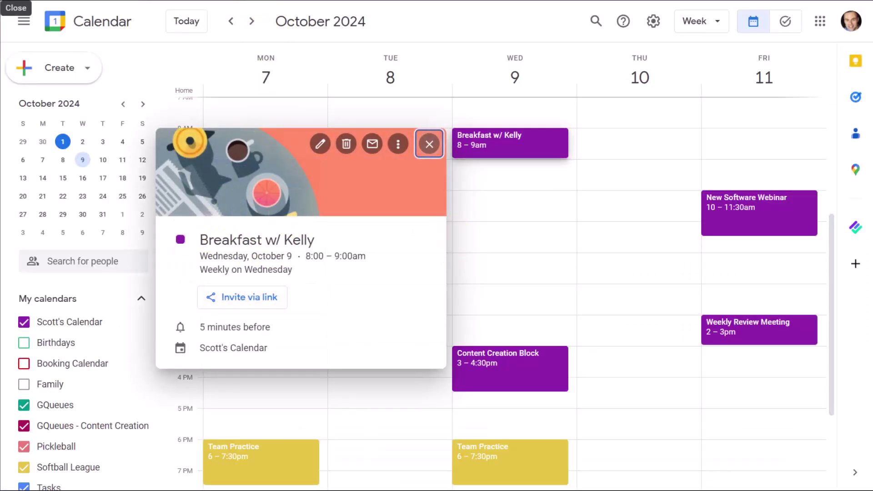
pyautogui.hotkey('ctrl', 'w')
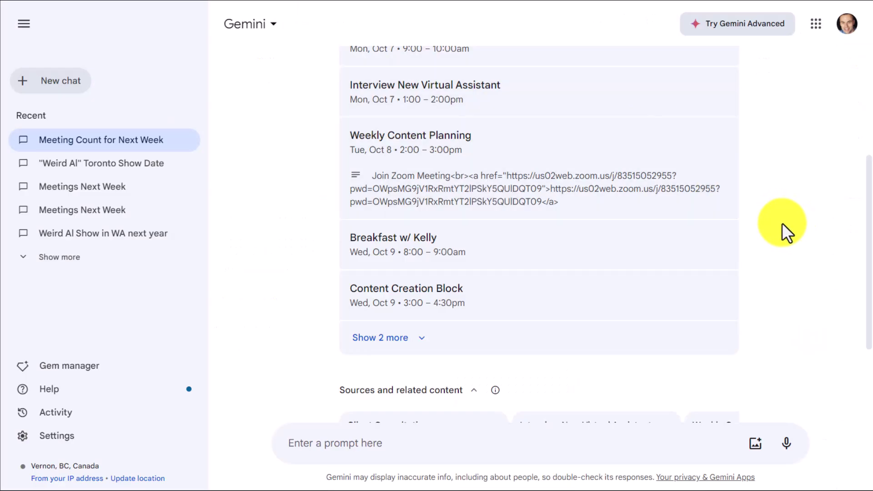
# - Show the last two meetings, then ask Gemini to reschedule the Weekly Review Meeting to 1 PM
pyautogui.scroll(-3, 782, 223)
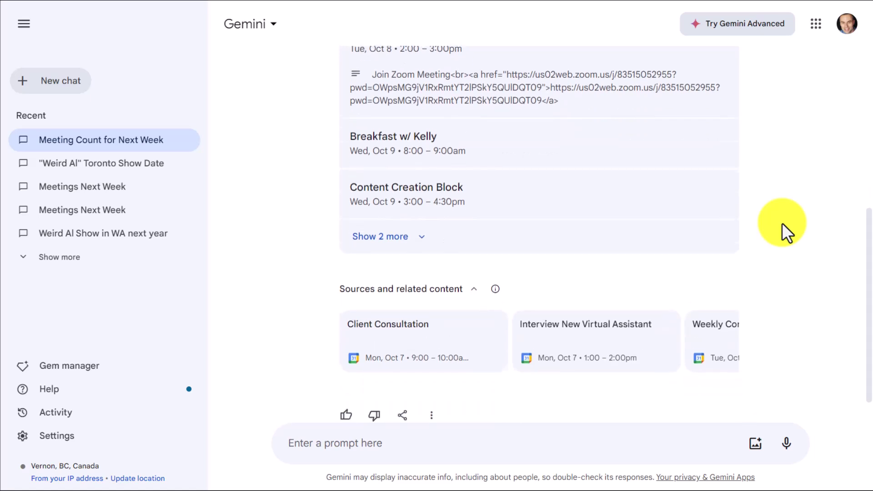
pyautogui.click(380, 204)
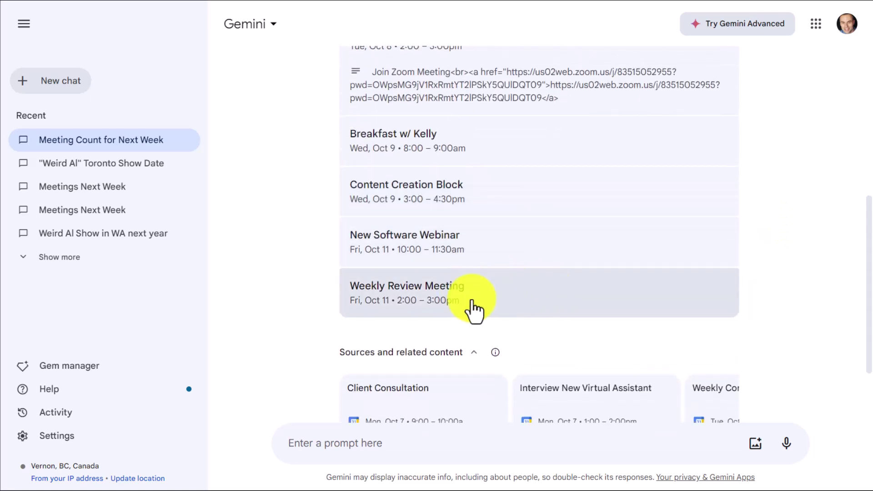
pyautogui.scroll(-2, 512, 300)
pyautogui.click(377, 443)
pyautogui.write('Reschedule the Weekly Review Meeting to 1 PM')
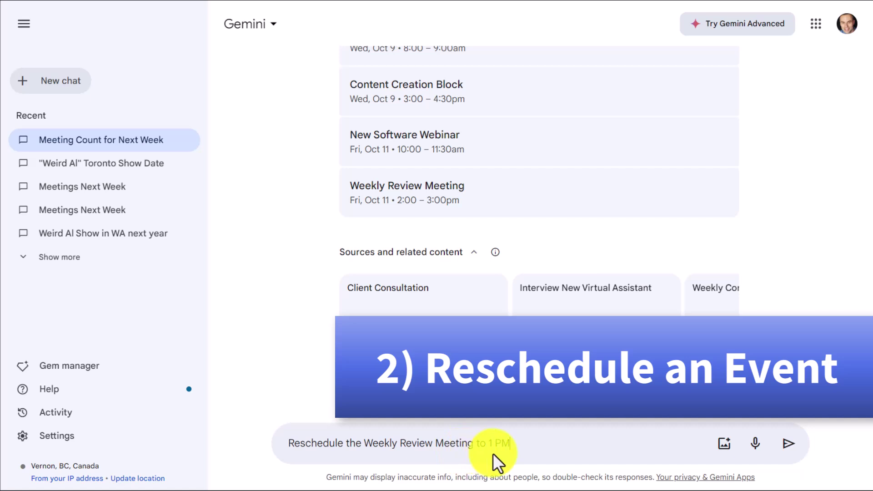
pyautogui.click(790, 444)
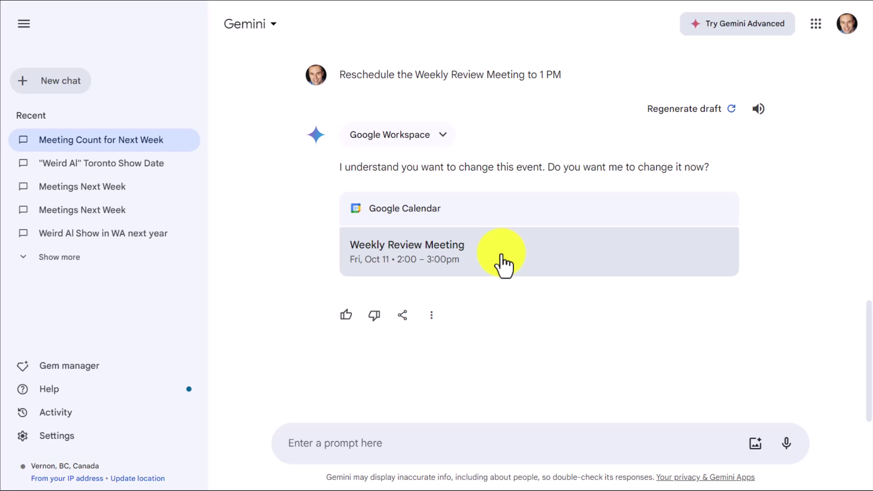
# - Reply 'yes' to move the Weekly Review Meeting to Fri, Oct 11, 1:00–2:00pm and check it in Calendar
pyautogui.write('yes')
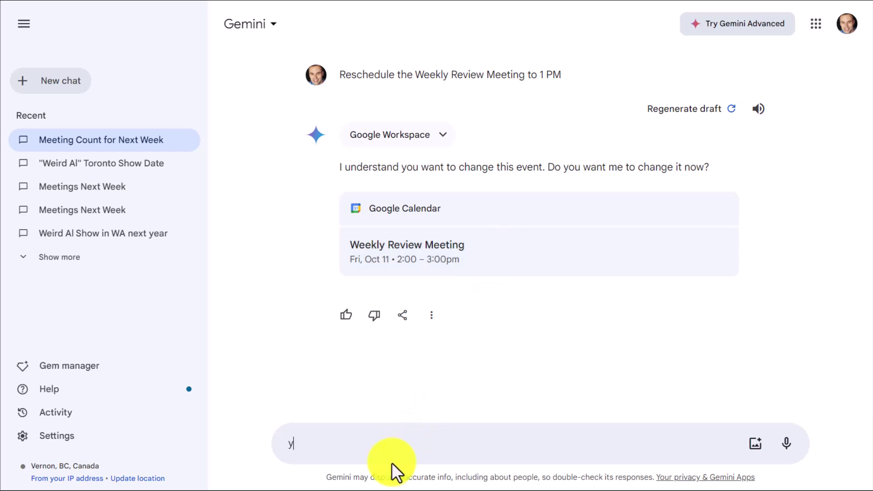
pyautogui.press('Return')
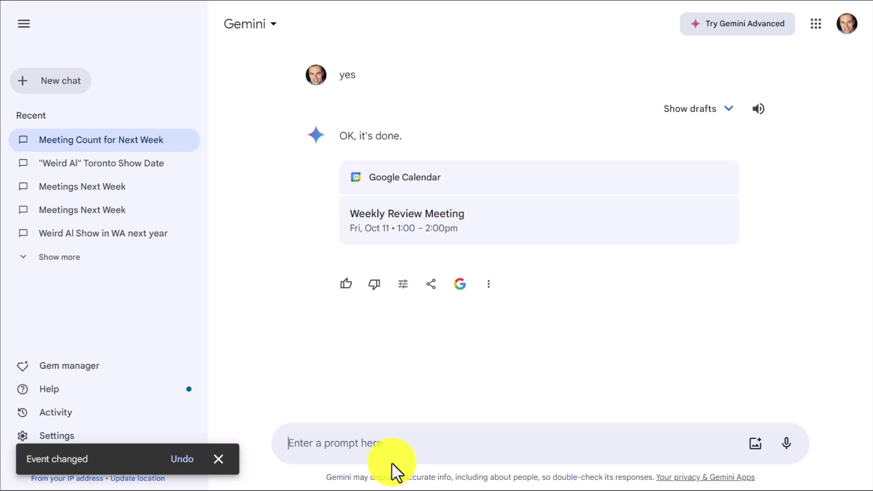
pyautogui.click(418, 245)
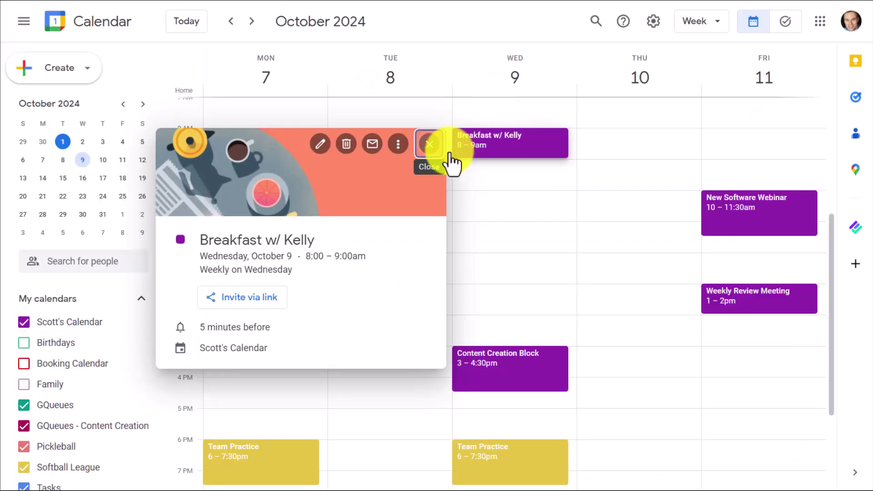
pyautogui.click(429, 146)
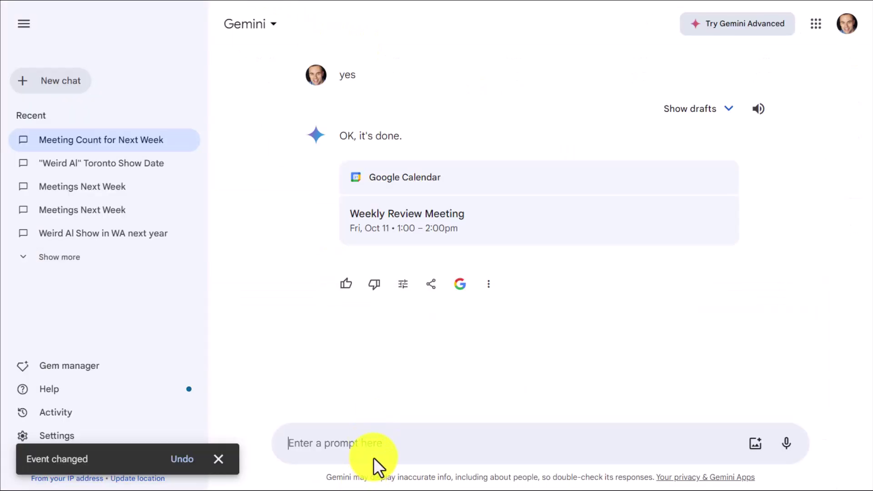
# - Request a 'Budget Review' meeting this Thursday at 1 PM and confirm the draft with 'y'
pyautogui.write('Create')
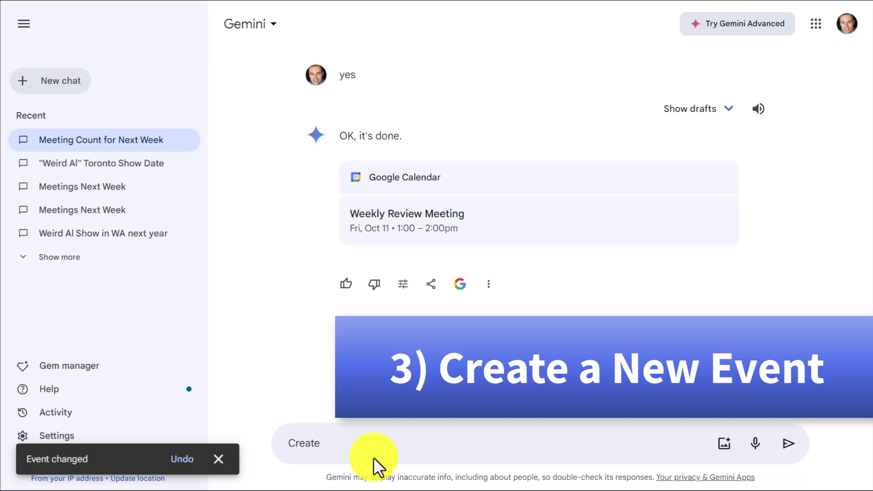
pyautogui.write(' a new meeting for this Thursday at')
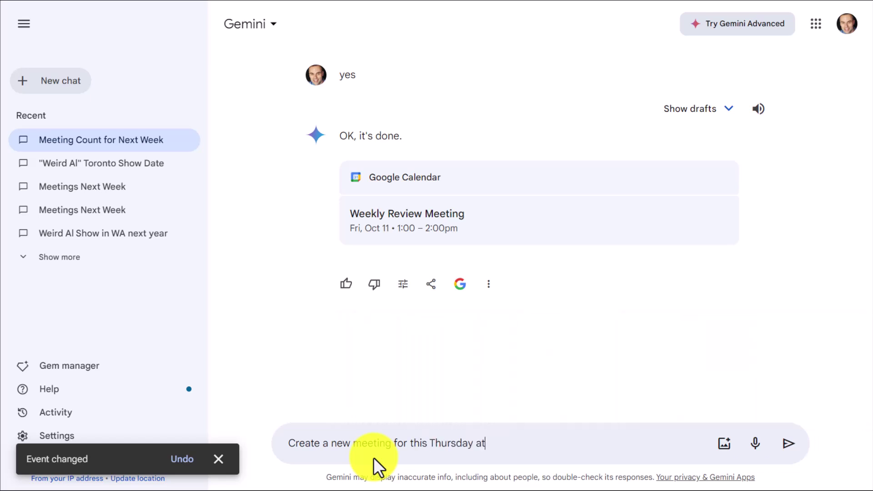
pyautogui.write(' 1 PM: Budget Revie')
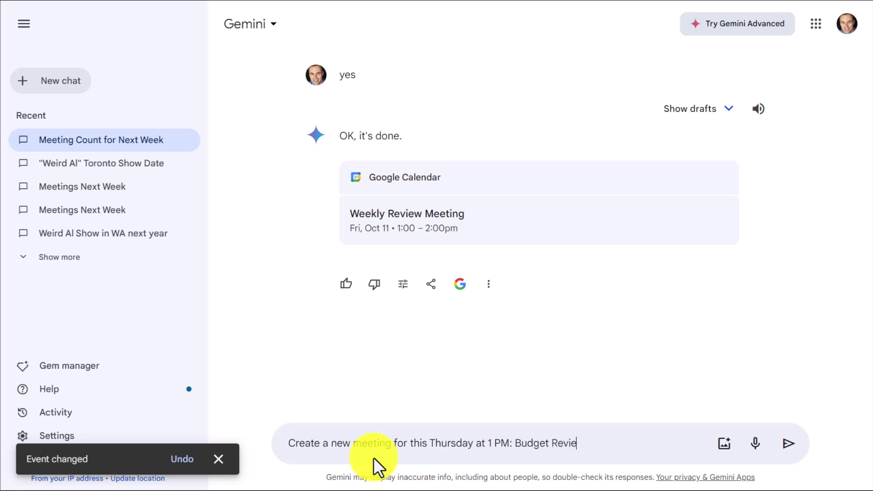
pyautogui.write('w')
pyautogui.press('Return')
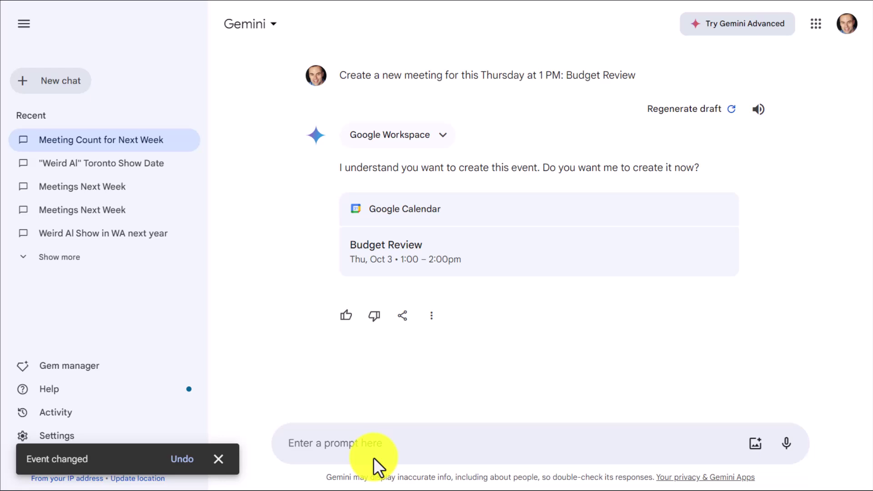
pyautogui.write('y')
pyautogui.press('Return')
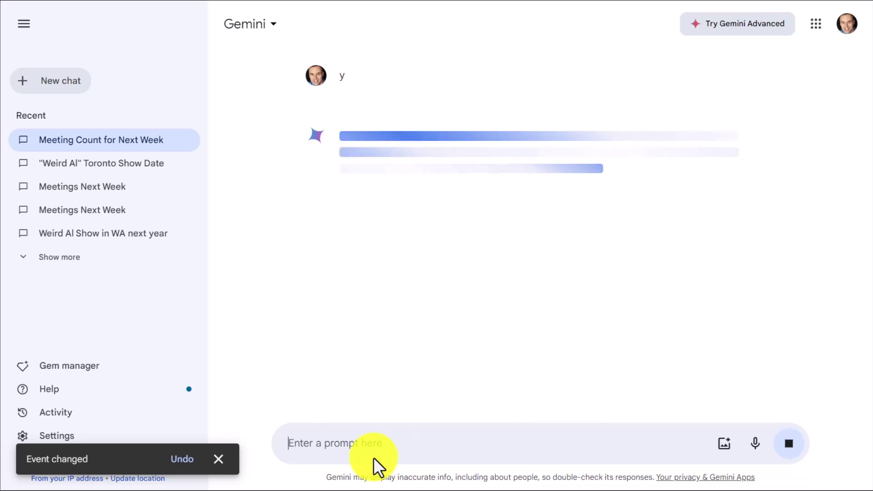